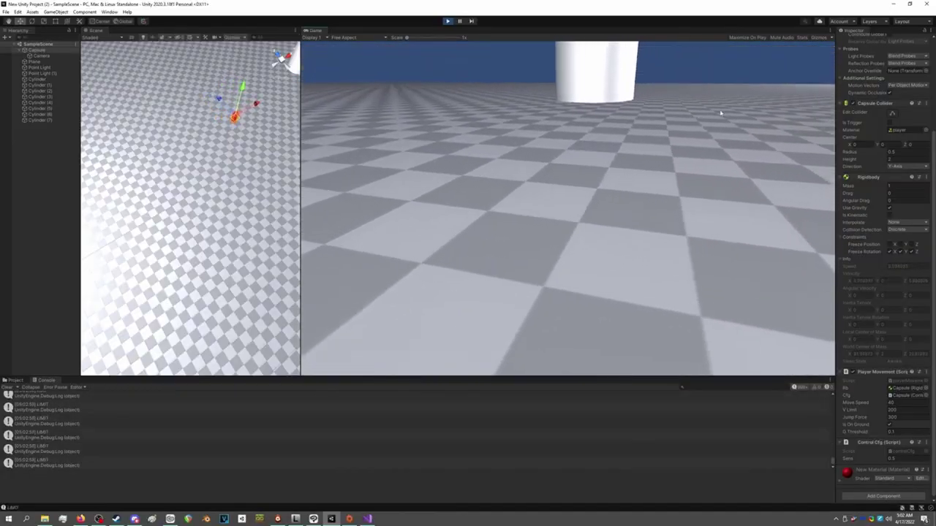
Test the player's jumping and movement across the checkered plane in the running prototype
key("space")
key("space")
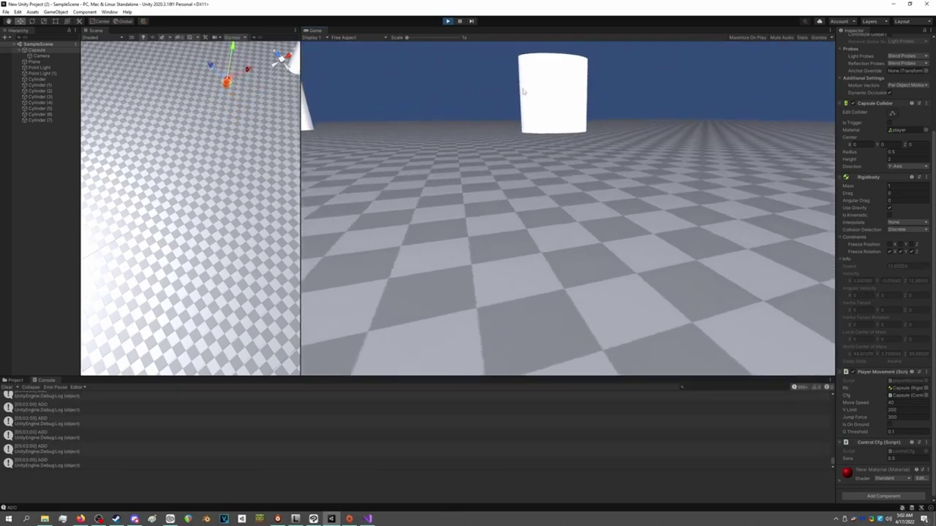
key("space")
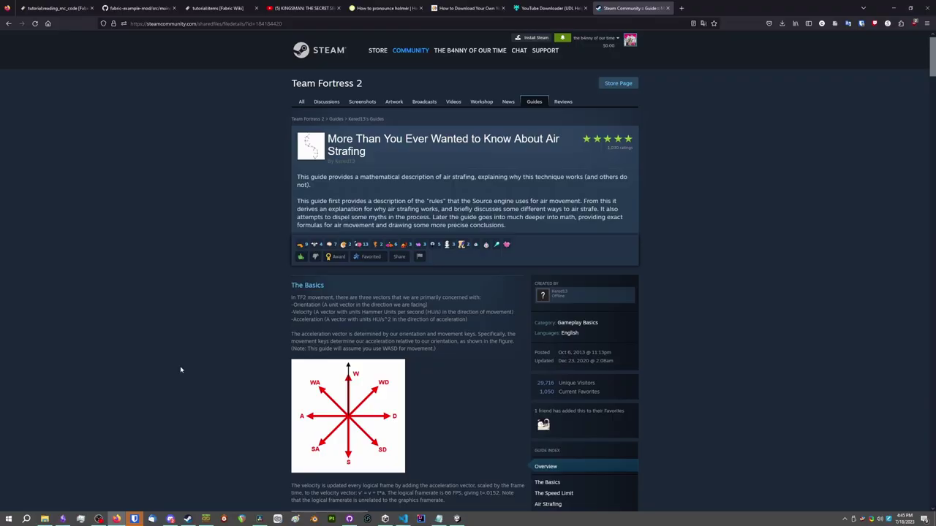
Switch to the browser and read the Steam air strafing guide through The Basics and The Speed Limit
scroll(180, 370, "down", 3)
scroll(181, 370, "down", 3)
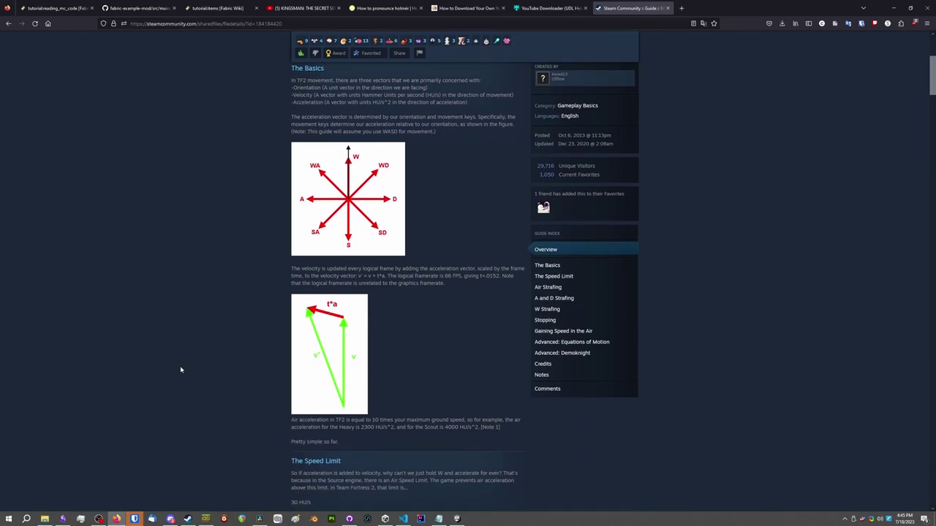
scroll(180, 370, "down", 3)
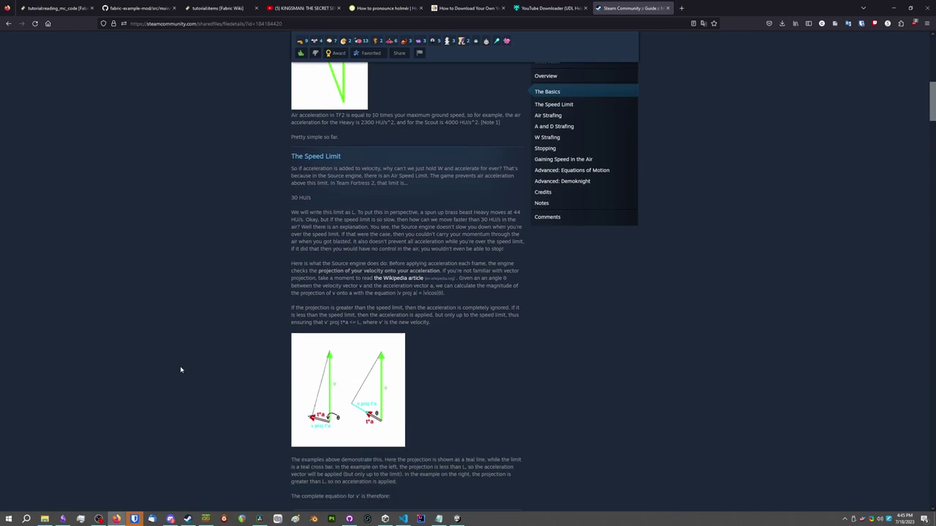
scroll(181, 370, "down", 5)
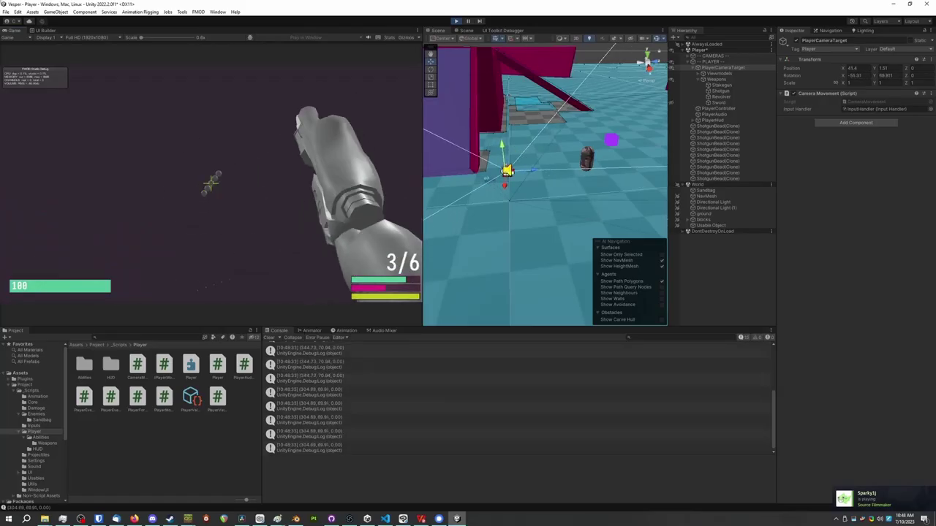
Playtest the shotgun in the Vesper project in Unity, firing while moving through the level until its ammo is empty
left_click(211, 183)
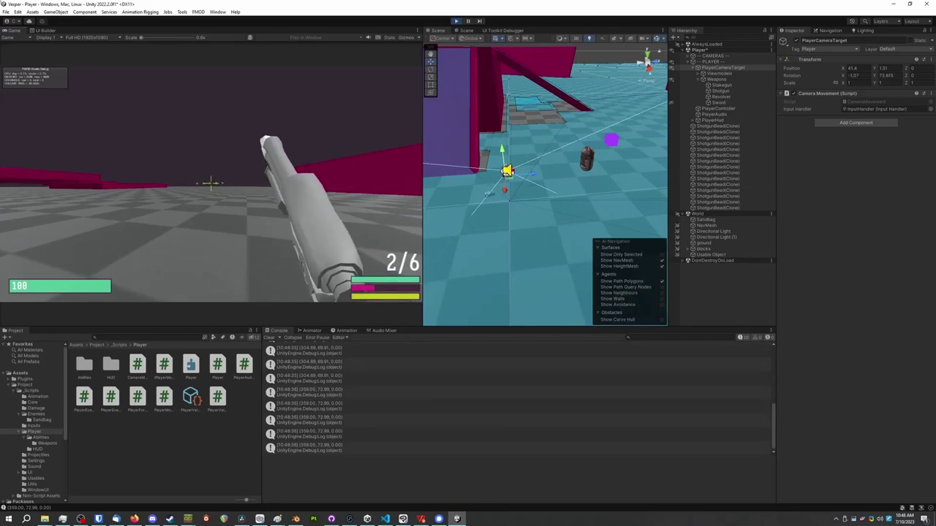
left_click(211, 183)
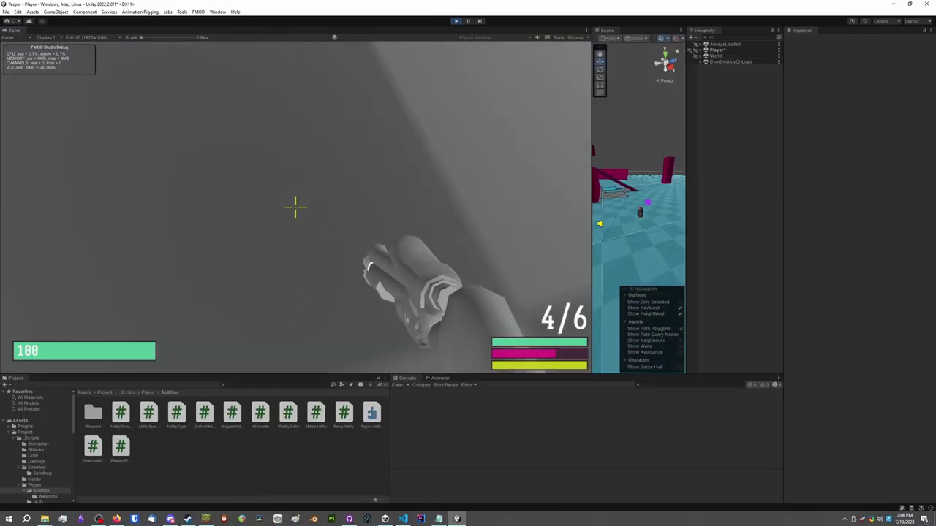
left_click(296, 208)
left_click(295, 209)
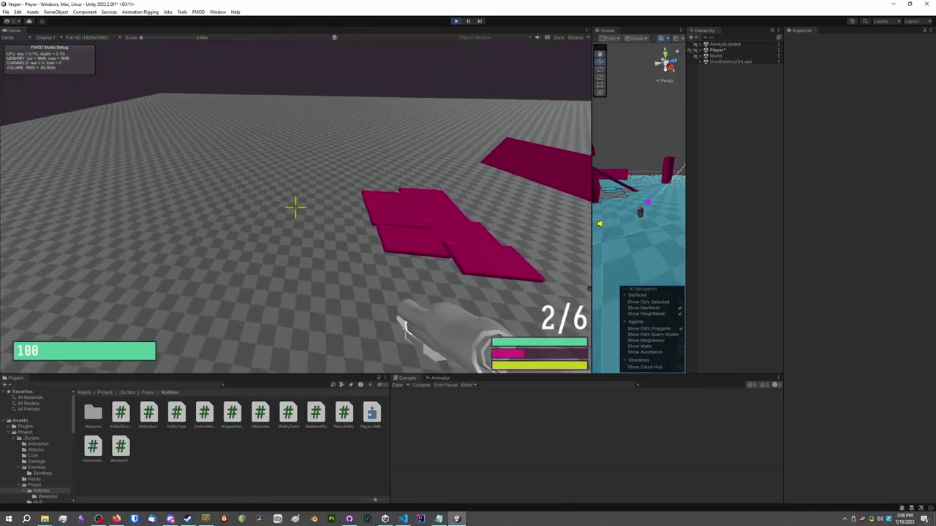
key("w")
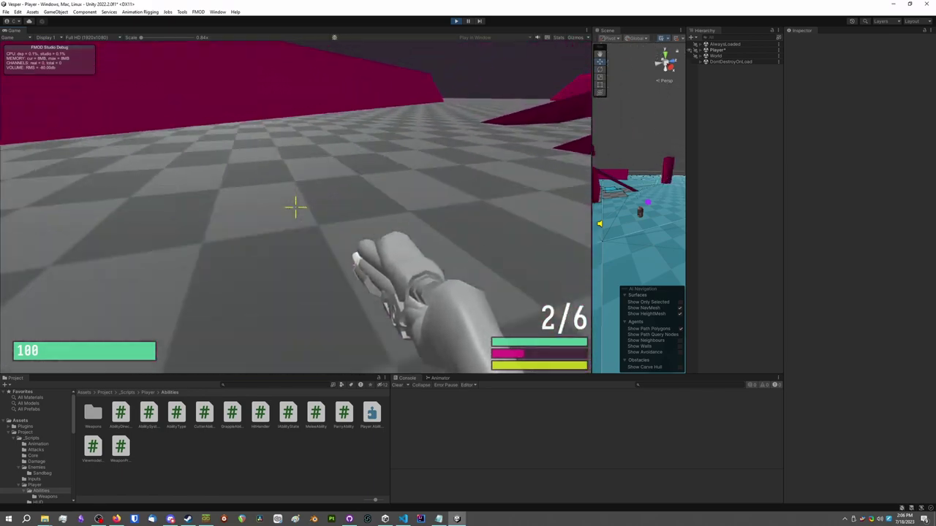
left_click(296, 208)
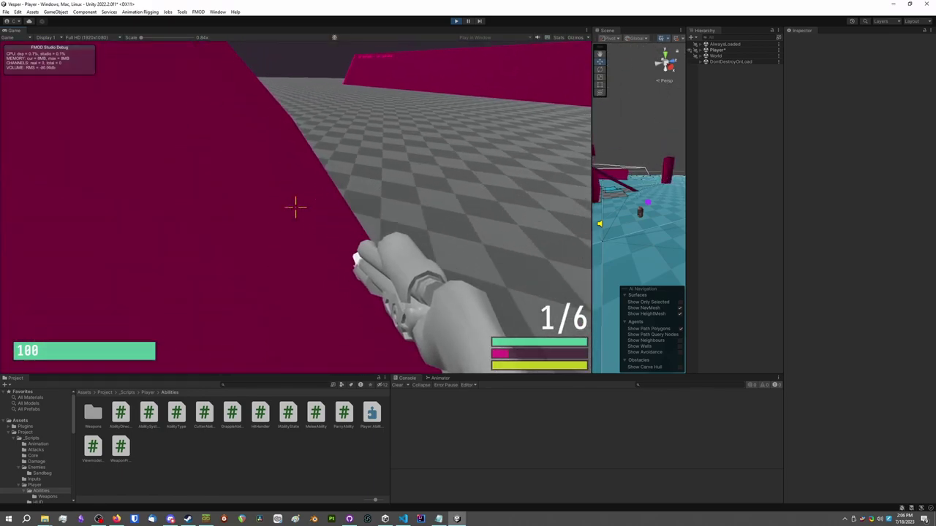
left_click(295, 208)
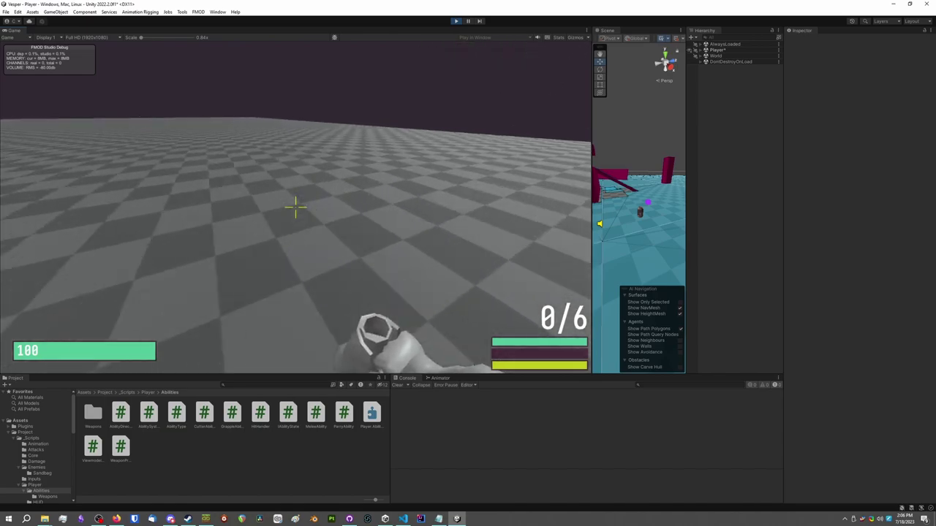
Reload the shotgun and keep firing while moving forward over the level's ramps and blocks
key("r")
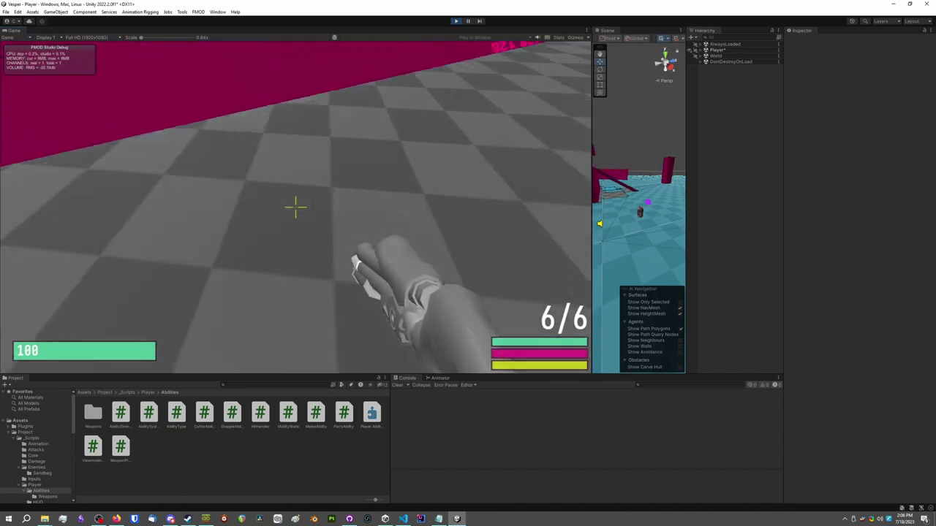
left_click(295, 209)
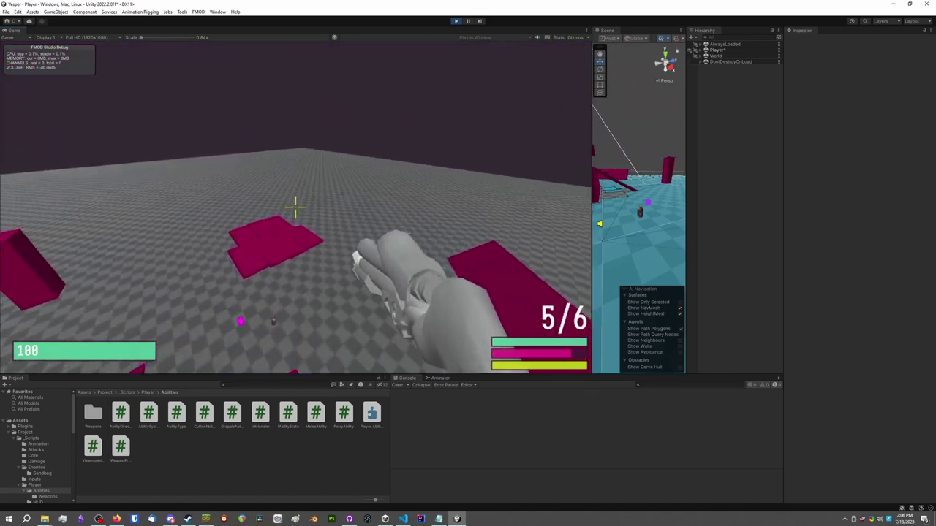
key("w")
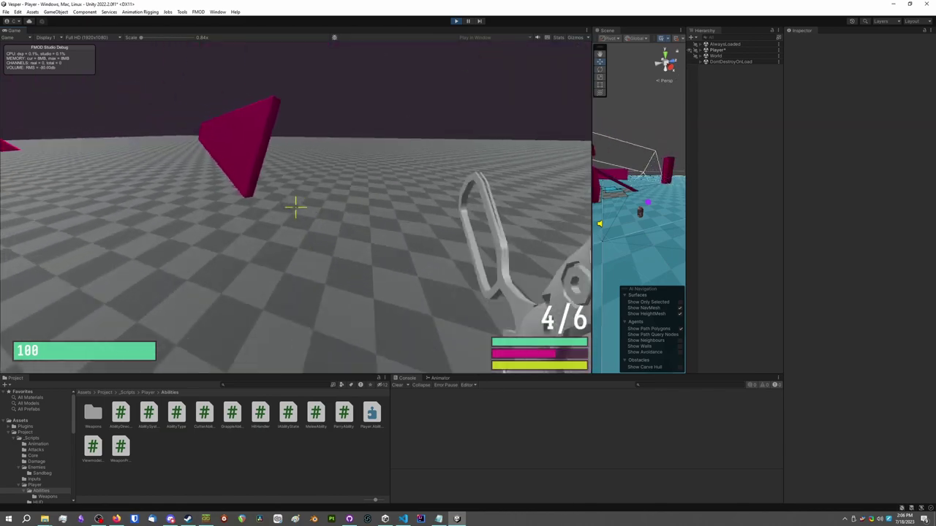
key("w")
left_click(296, 208)
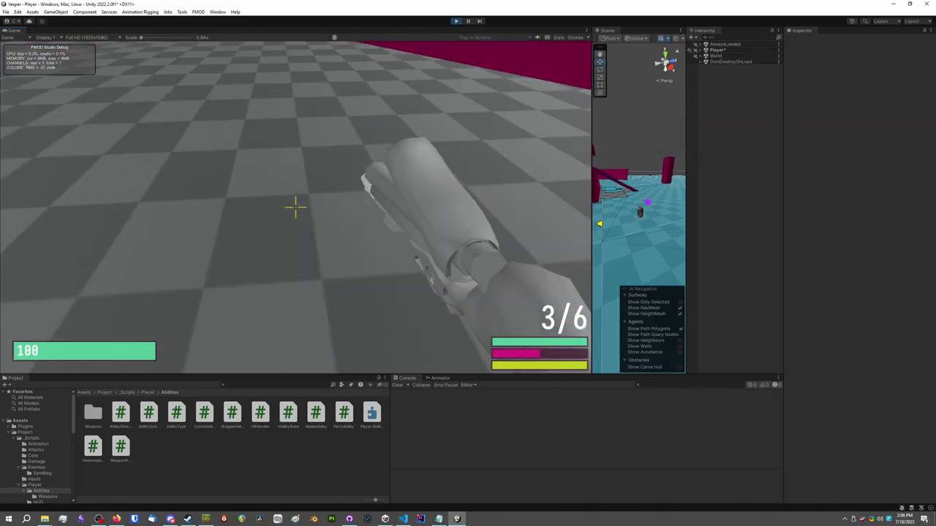
left_click(296, 209)
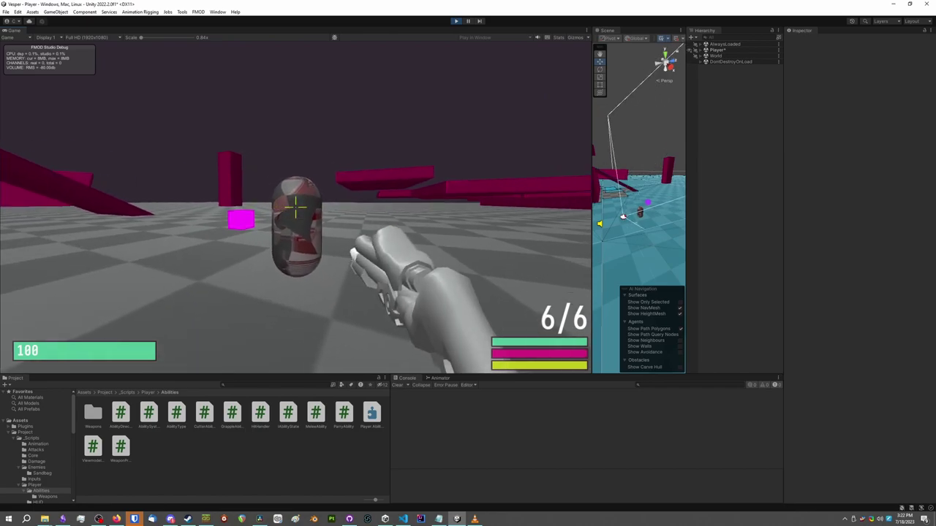
Test switching weapons in quick succession while attacking the sandbag enemy
key("2")
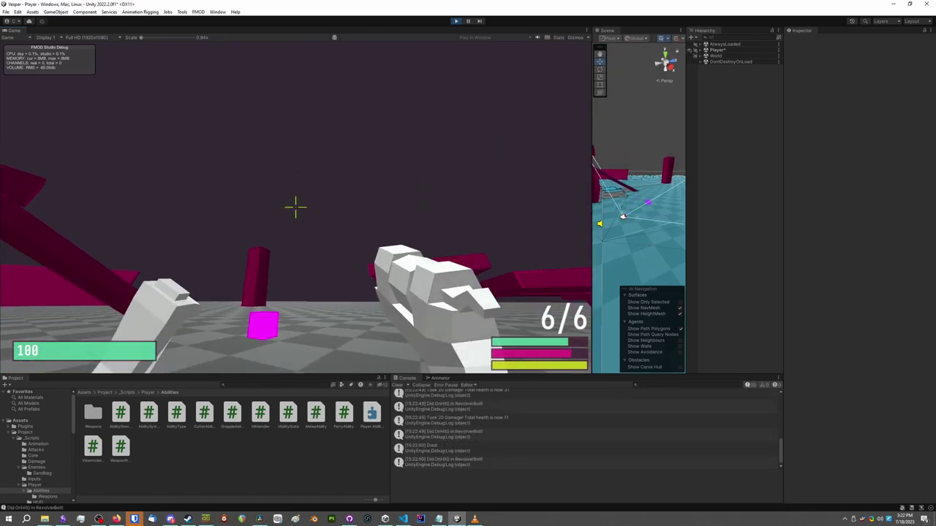
key("2")
key("1")
key("f")
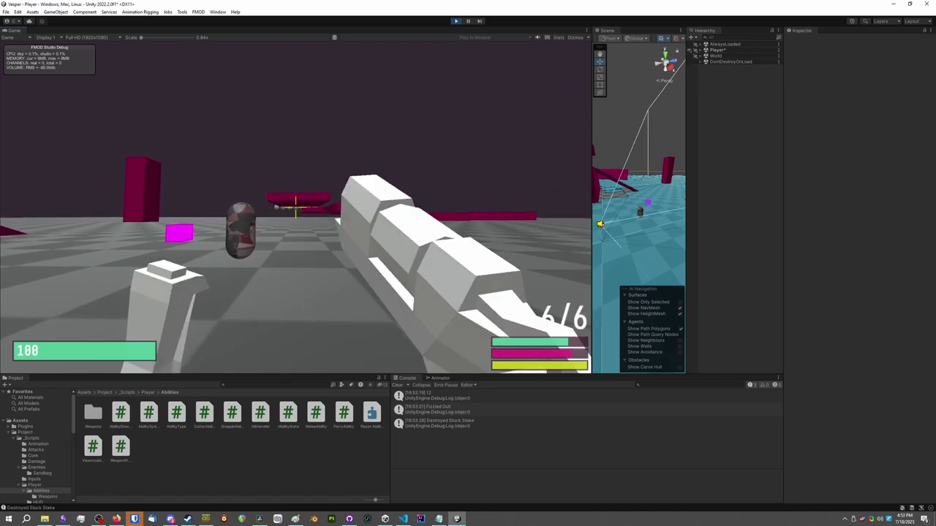
Cycle repeatedly through the stakegun, shotgun and revolver, firing shots between swaps to drain their ammo
left_click(296, 207)
key("3")
left_click(296, 207)
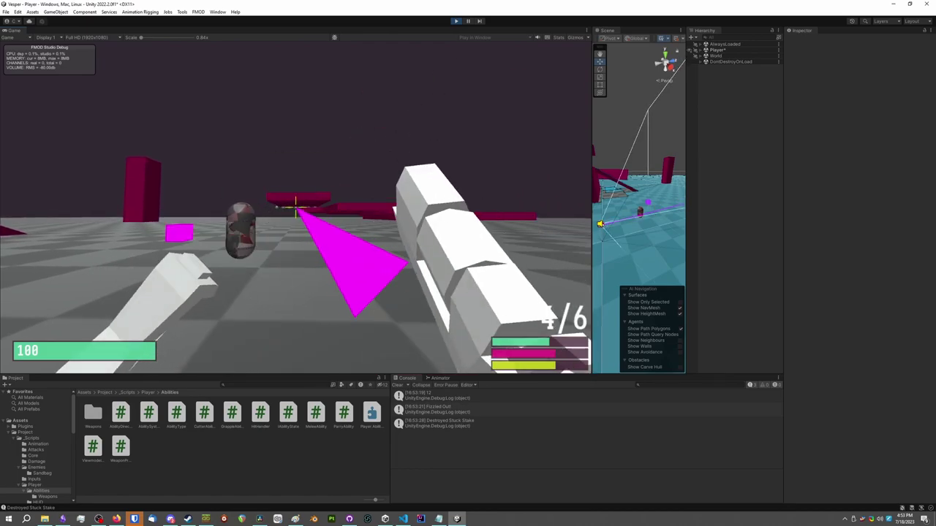
key("2")
left_click(296, 207)
key("3")
left_click(295, 207)
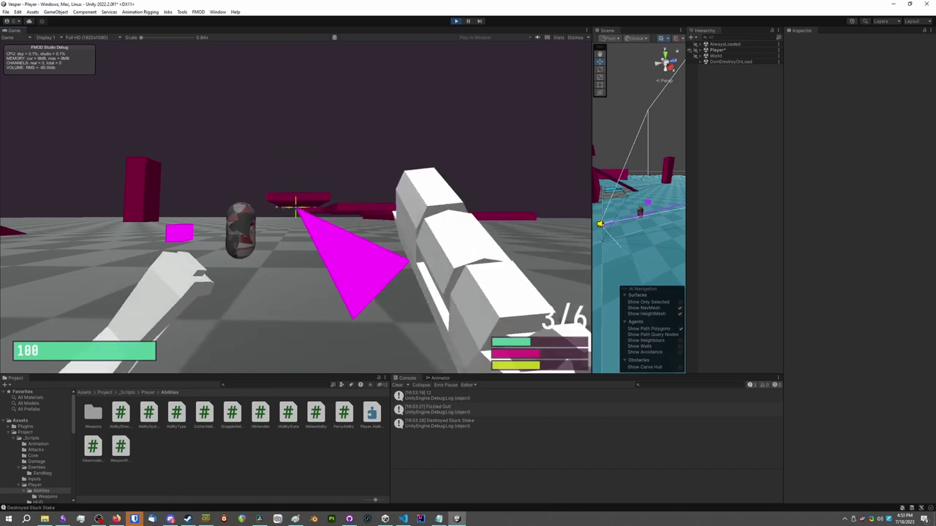
key("2")
left_click(295, 207)
key("1")
left_click(296, 205)
key("3")
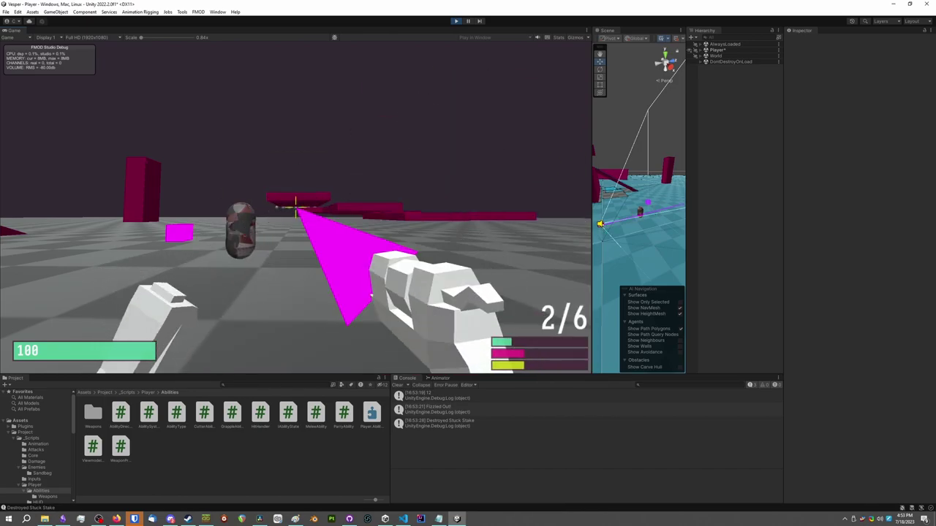
left_click(296, 206)
key("2")
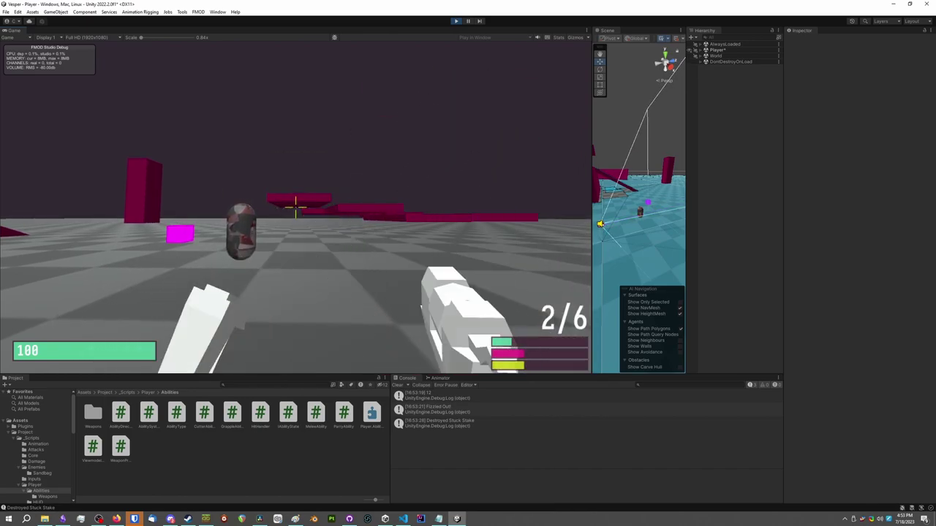
left_click(295, 205)
key("1")
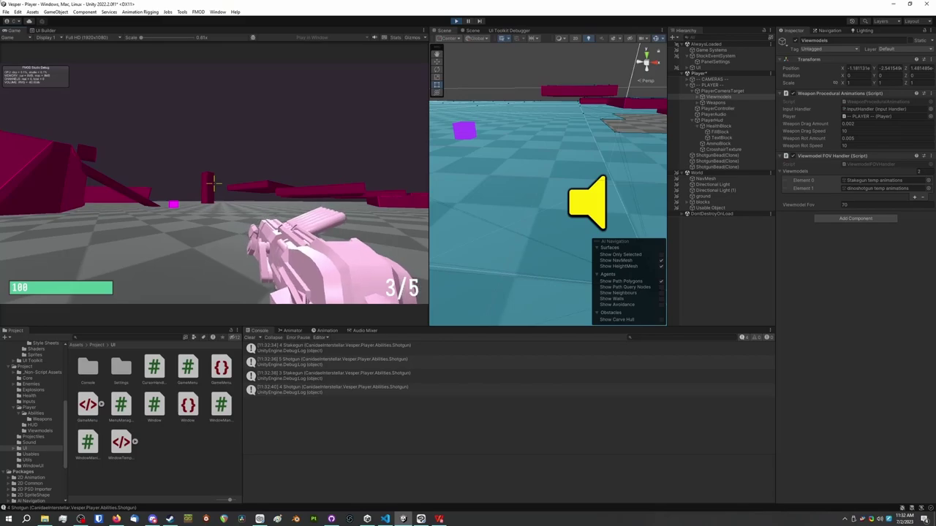
Swap back and forth between the shotgun and stakegun, firing in between, to test interrupting and resuming reloads
key("1")
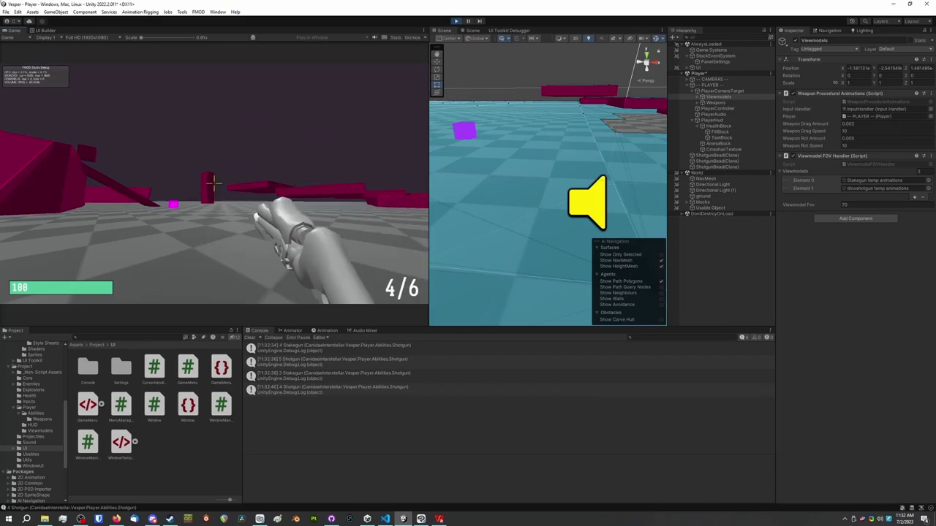
key("2")
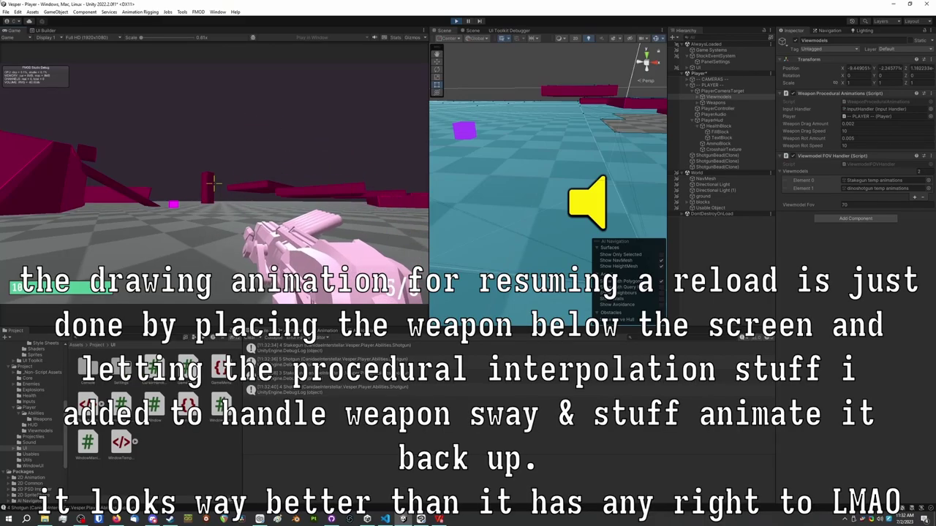
key("1")
left_click(214, 184)
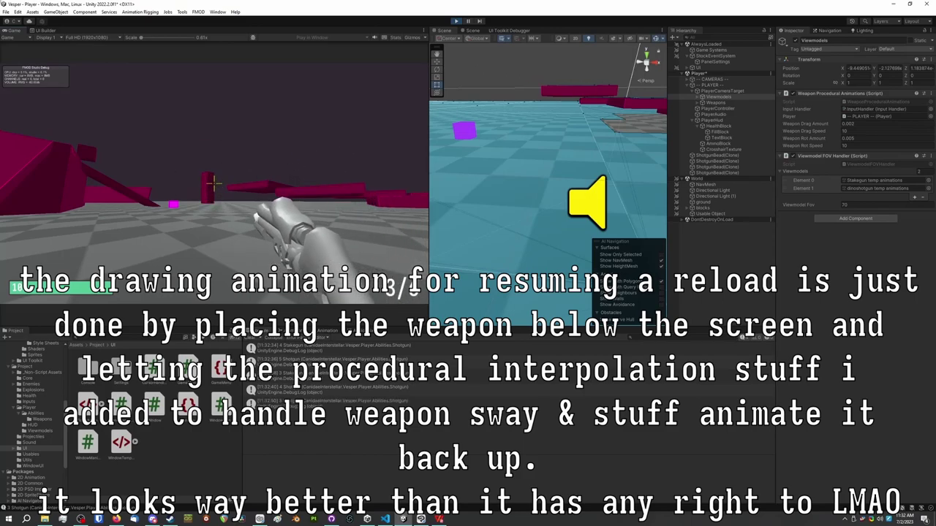
key("2")
key("1")
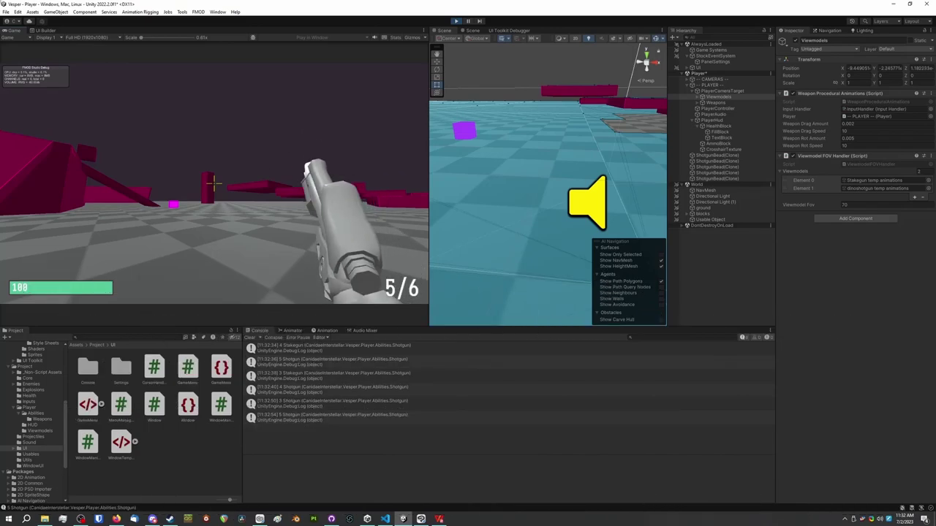
key("1")
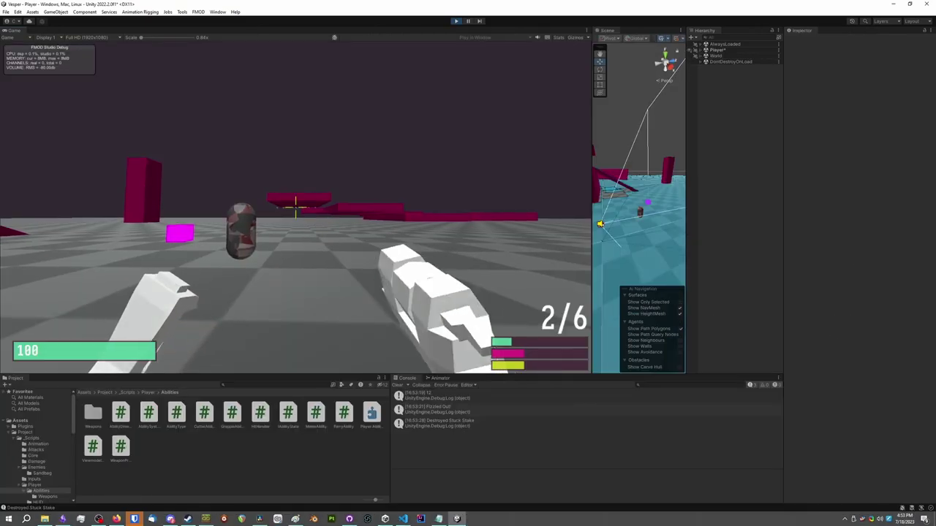
Reload the revolver, then swap through the stakegun to the shotgun and reload it
key("r")
key("2")
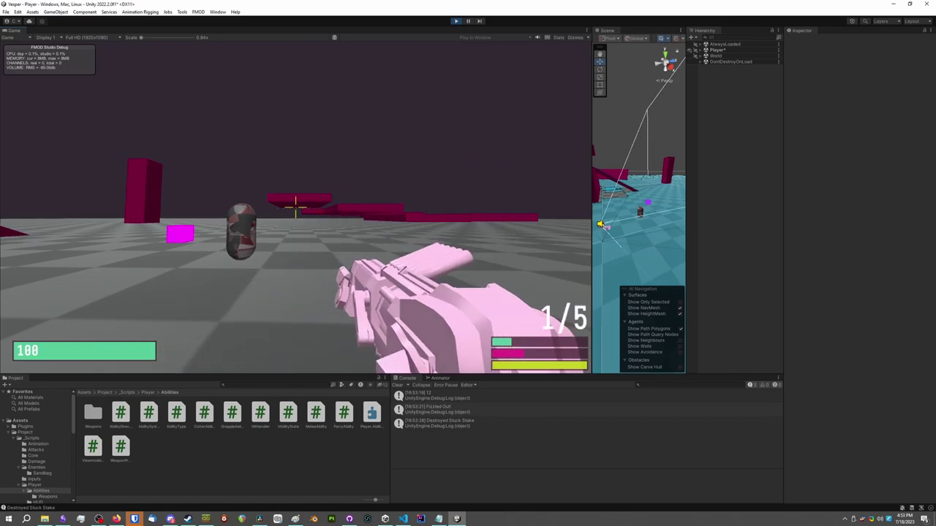
key("1")
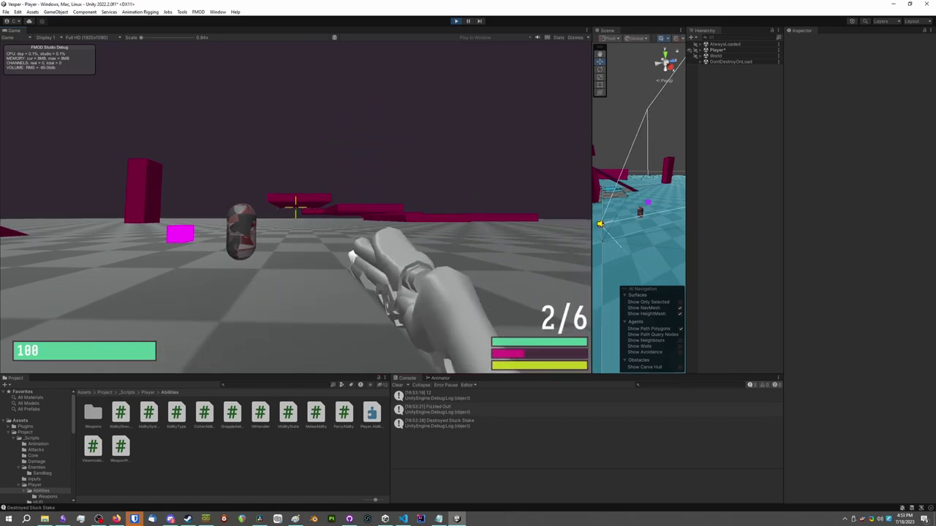
key("r")
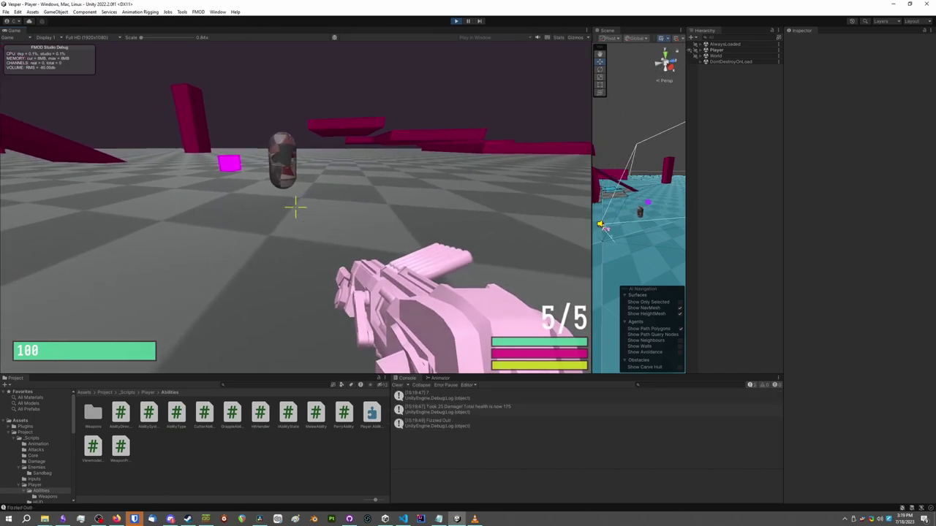
Back away from the sandbag enemy and fire the stakegun at it from a distance
key("s")
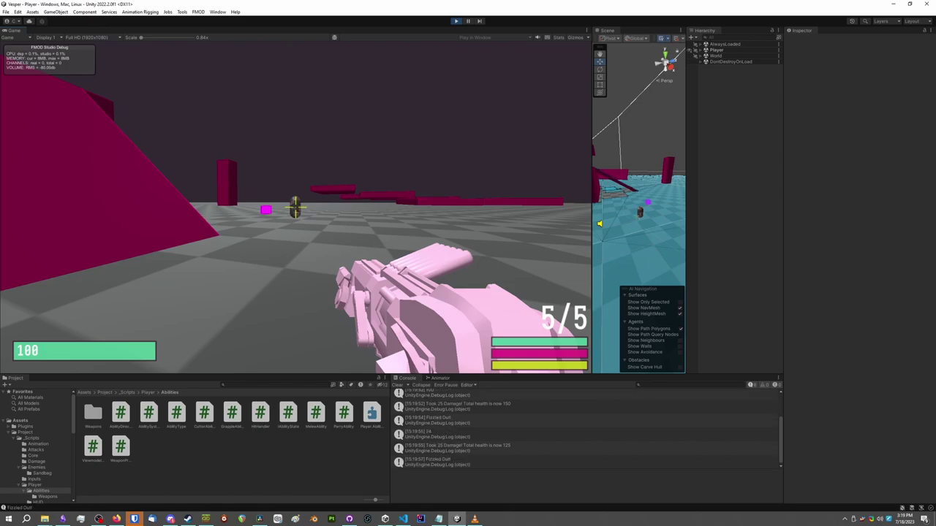
left_click(295, 207)
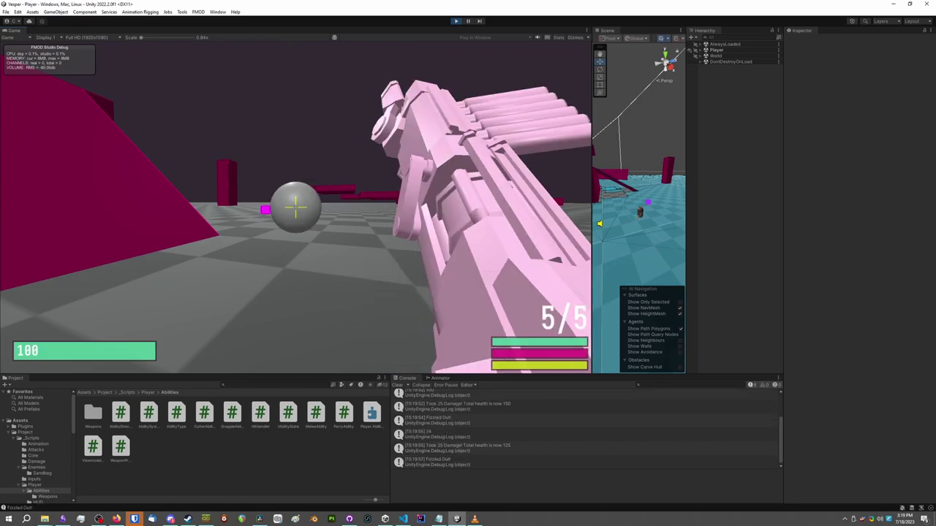
key("w")
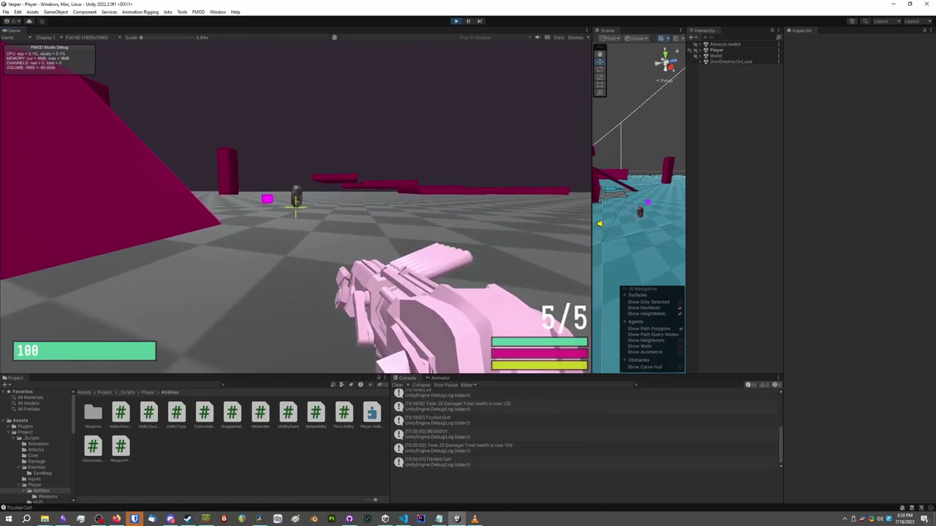
left_click(296, 207)
key("v")
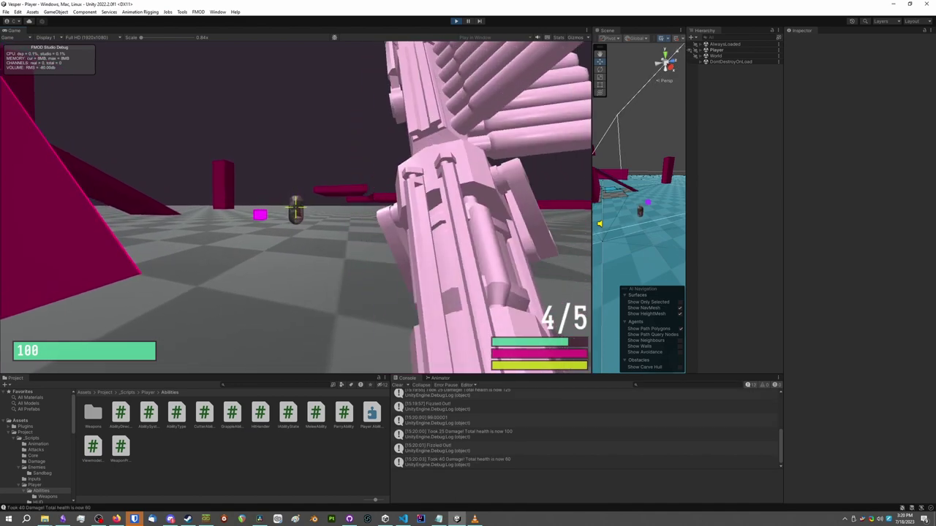
Swap to the shotgun, strafe around and shoot the distant sandbag enemy until it dies
key("2")
key("d")
left_click(295, 207)
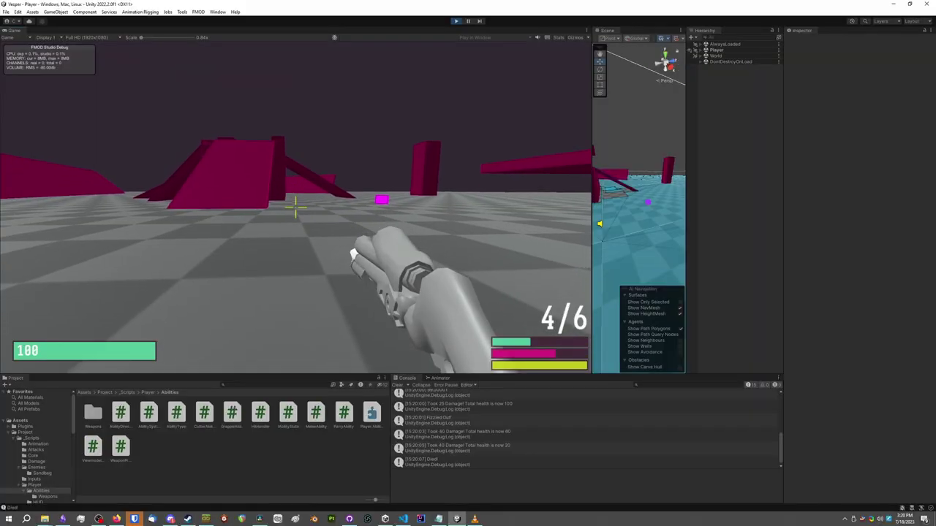
left_click(295, 207)
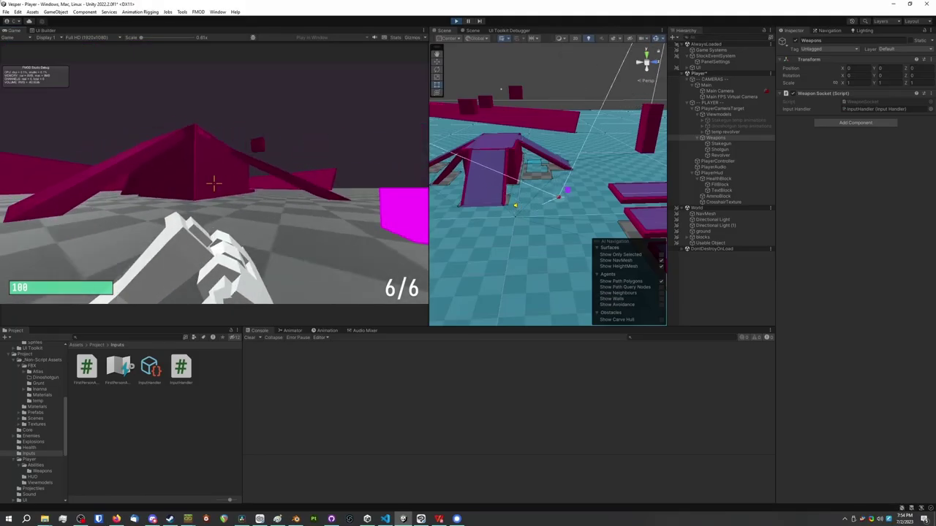
Strafe near the magenta cube in the older build and fire the revolver toward the ramps
key("a")
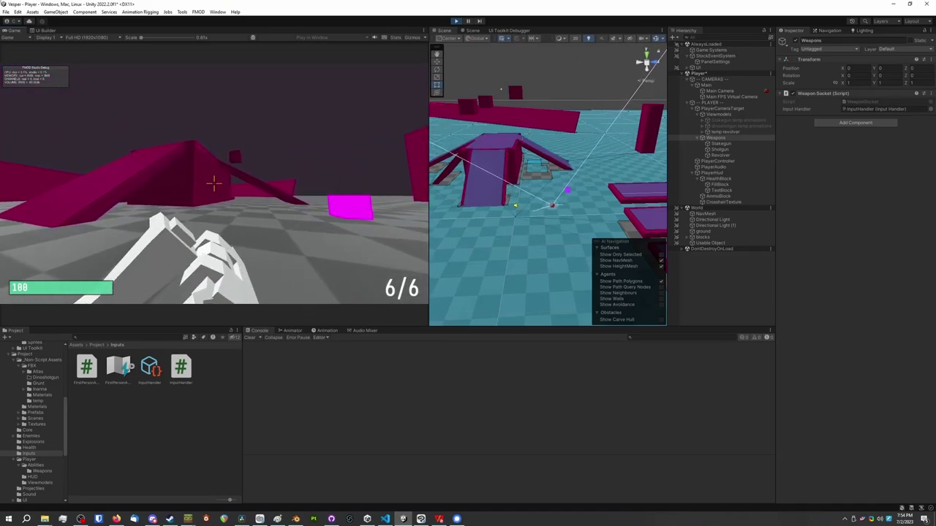
left_click(215, 183)
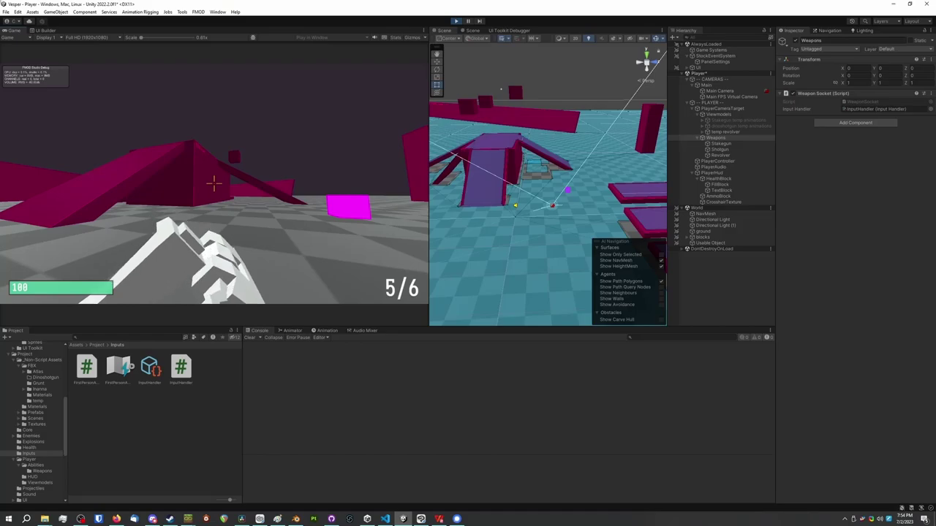
left_click(214, 182)
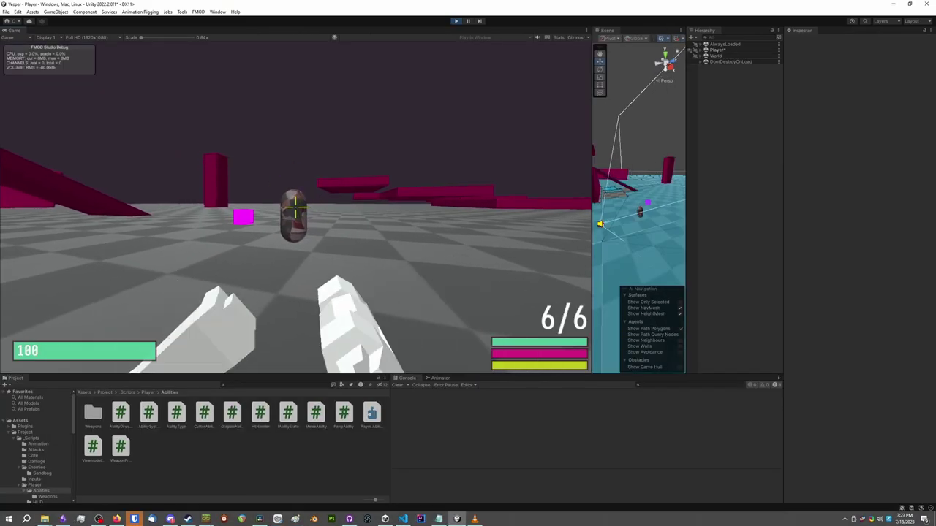
Fire all six revolver shots into the sandbag enemy in quick succession
left_click(295, 208)
left_click(296, 208)
left_click(295, 208)
left_click(296, 208)
left_click(296, 207)
left_click(295, 208)
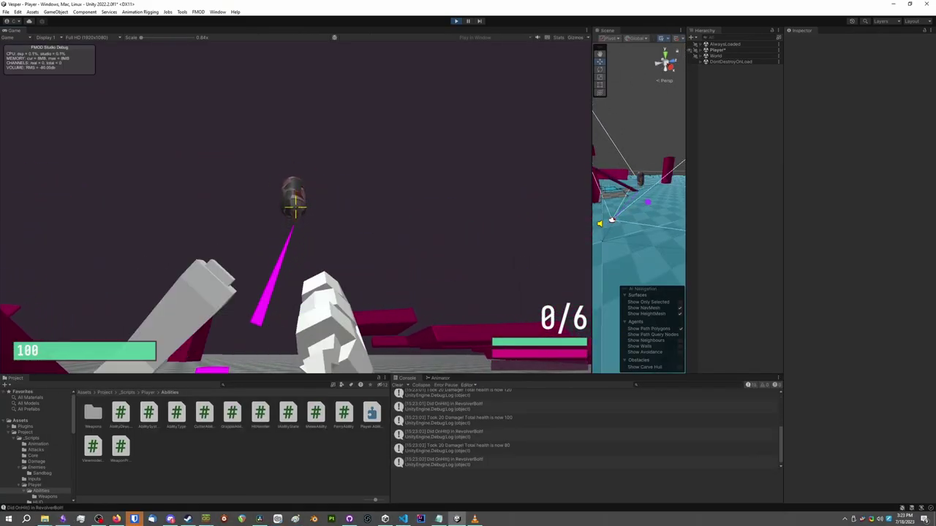
Reload the empty revolver, then swap weapons and keep firing at the airborne sandbag enemy
key("r")
left_click(296, 208)
key("2")
left_click(295, 208)
left_click(296, 207)
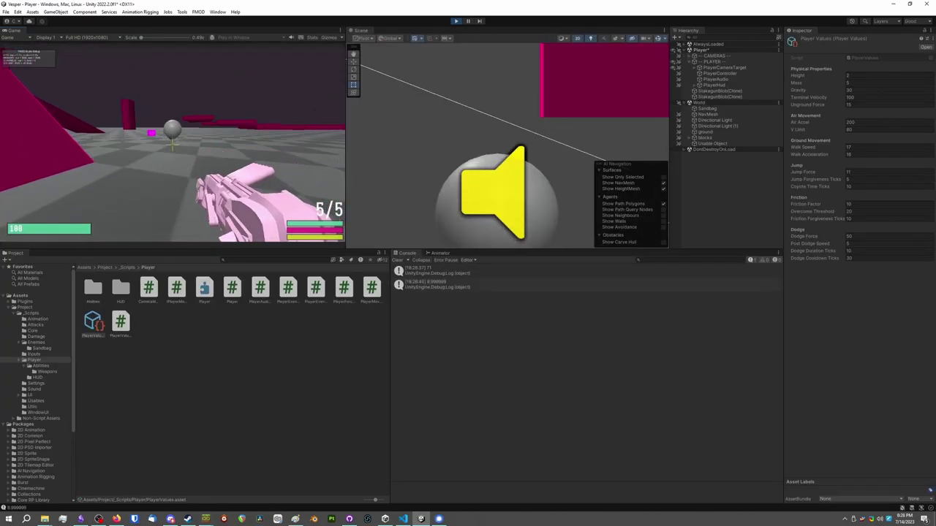
Alternate between the stakegun and revolver, launching a stakegun projectile at the sandbag enemy and detonating it with a revolver shot
key("1")
left_click(172, 143)
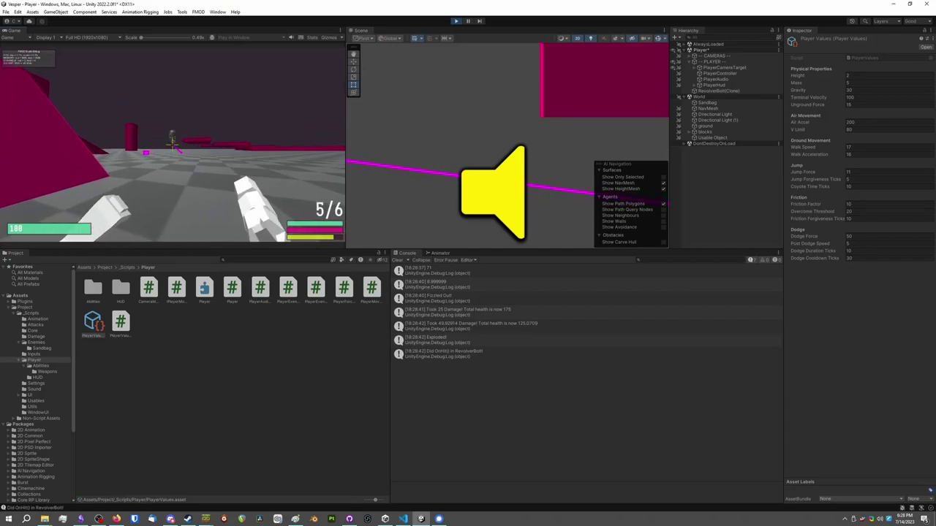
key("2")
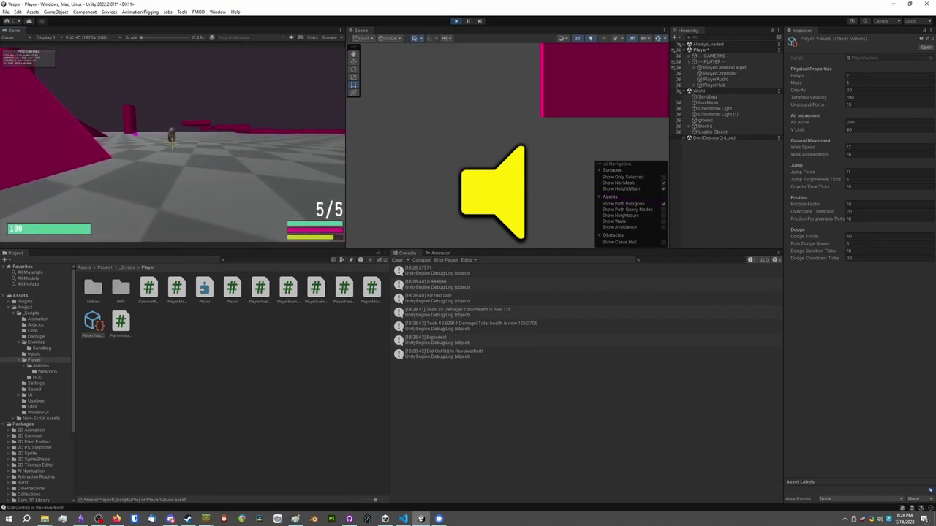
left_click(172, 144)
key("1")
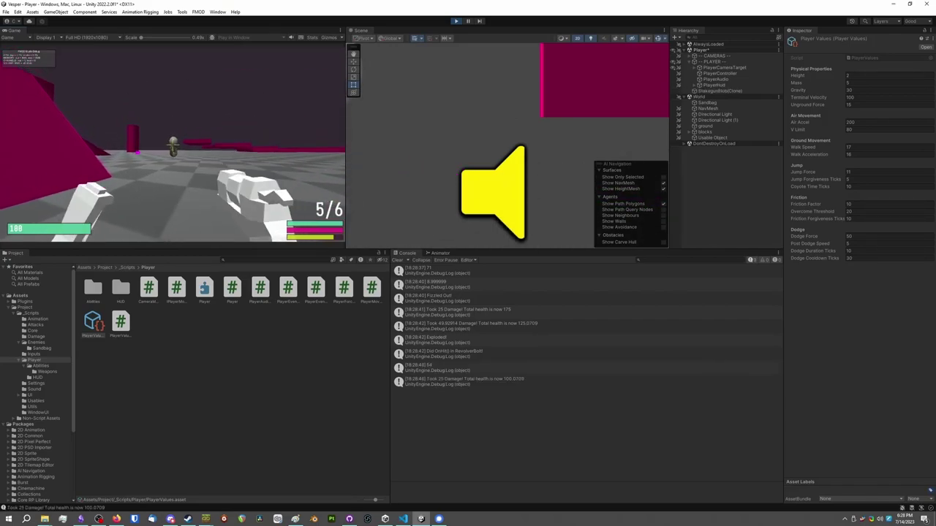
left_click(172, 143)
key("w")
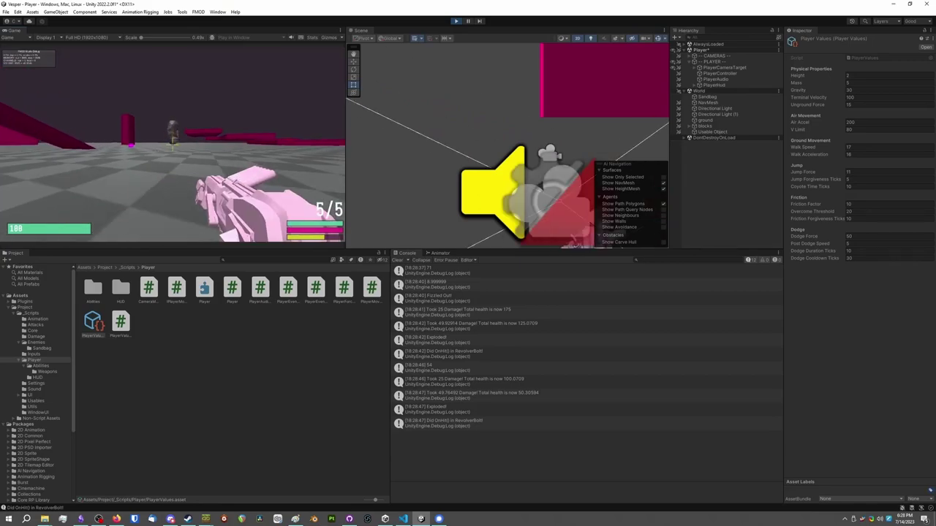
left_click(172, 143)
key("1")
left_click(171, 143)
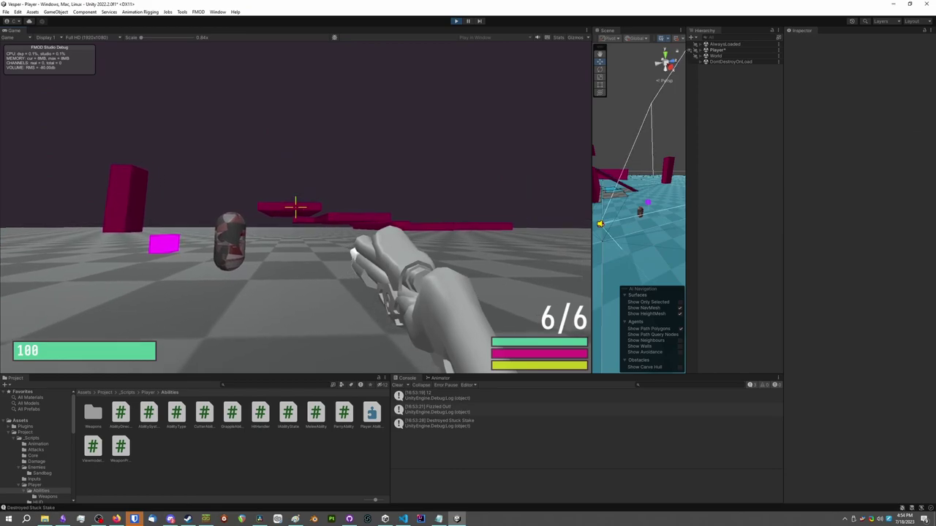
Swap back and forth between the shotgun and the sword while moving toward the sandbag enemy
key("2")
key("w")
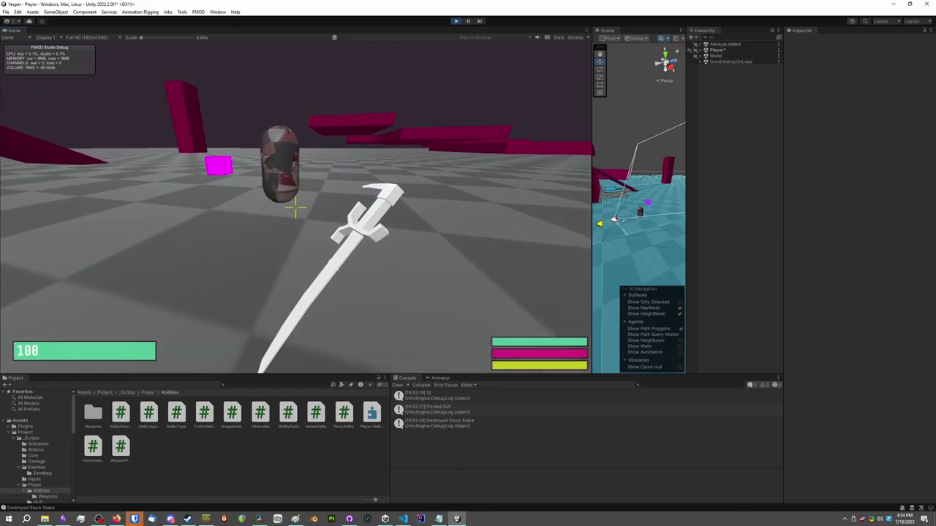
key("1")
key("2")
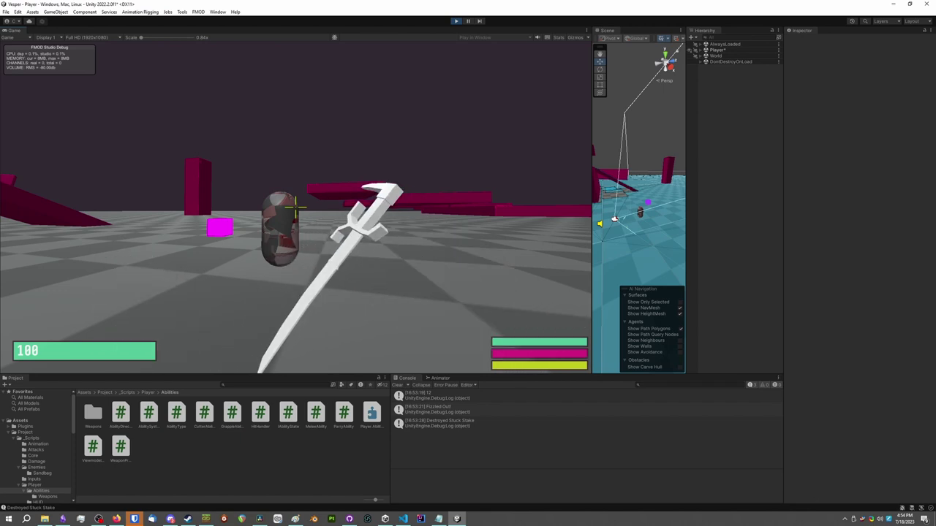